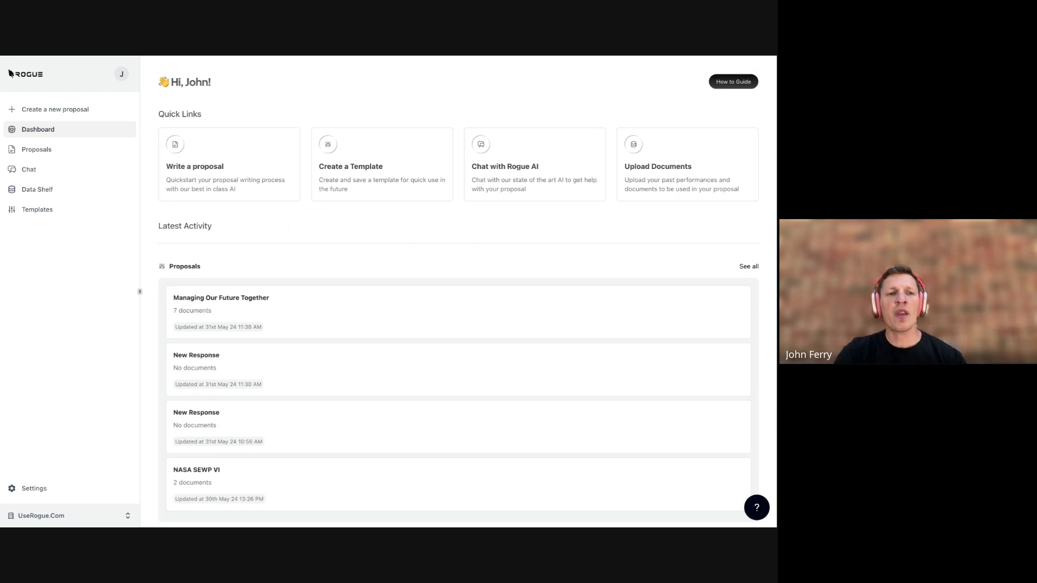
# - View the list of organizations available for switching, and close it without changing the current organization
pyautogui.click(35, 518)
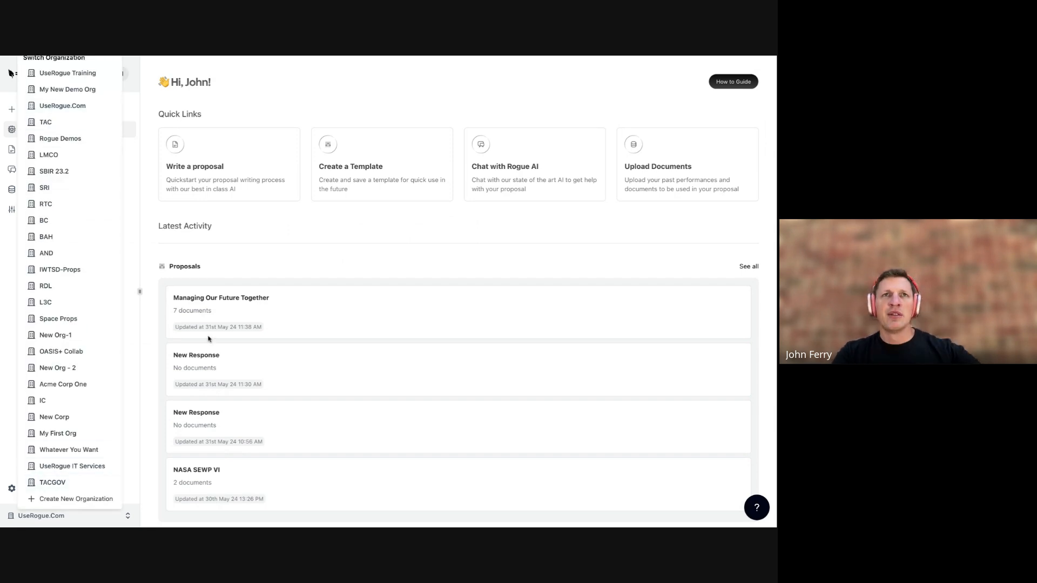
pyautogui.click(330, 239)
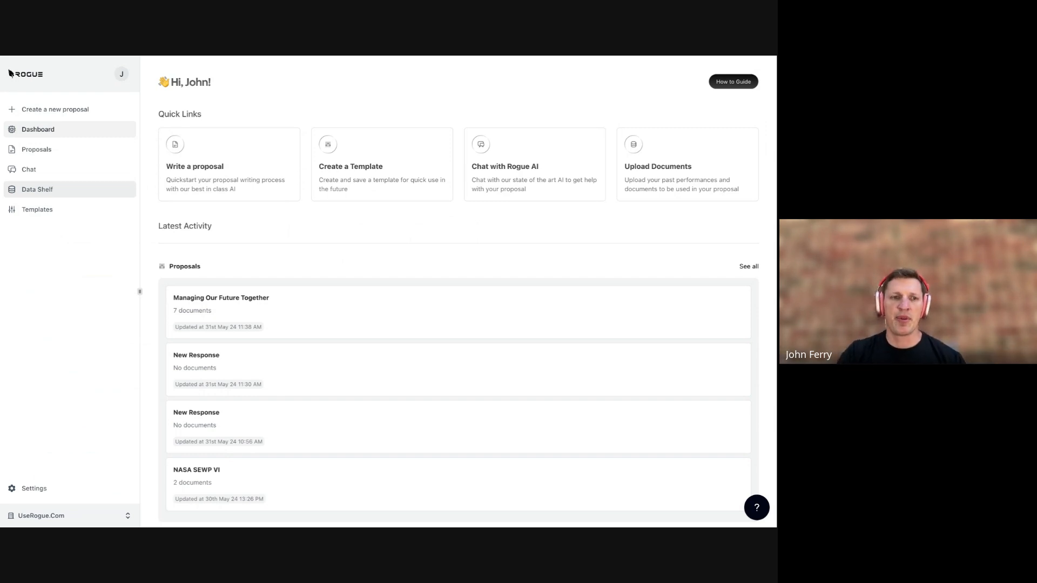
# - Review the organization's Baseball Card summary in the settings, and open the organization-wide Data Shelf
pyautogui.click(32, 488)
pyautogui.scroll(-3, 549, 76)
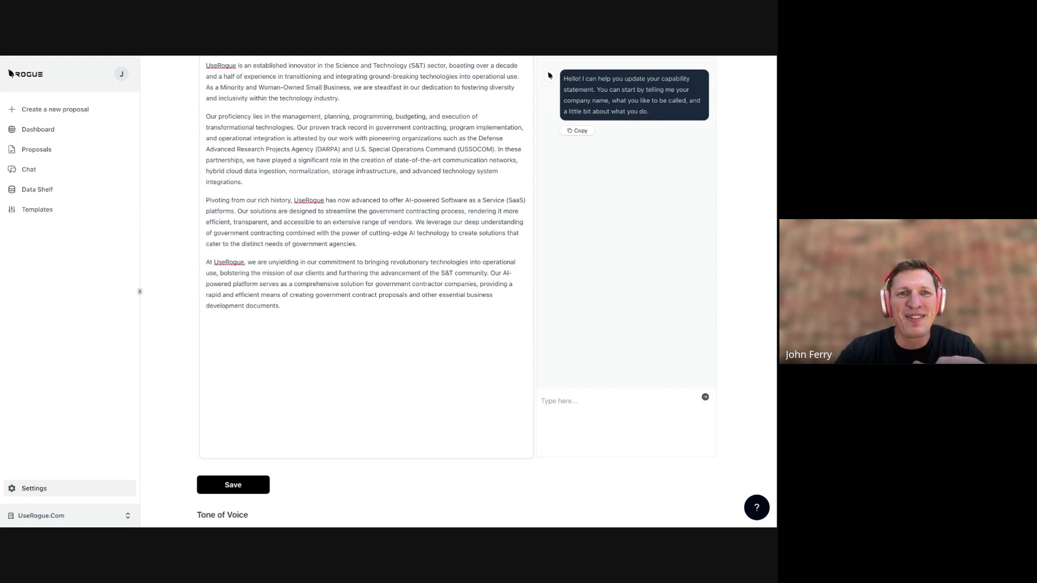
pyautogui.scroll(2, 287, 198)
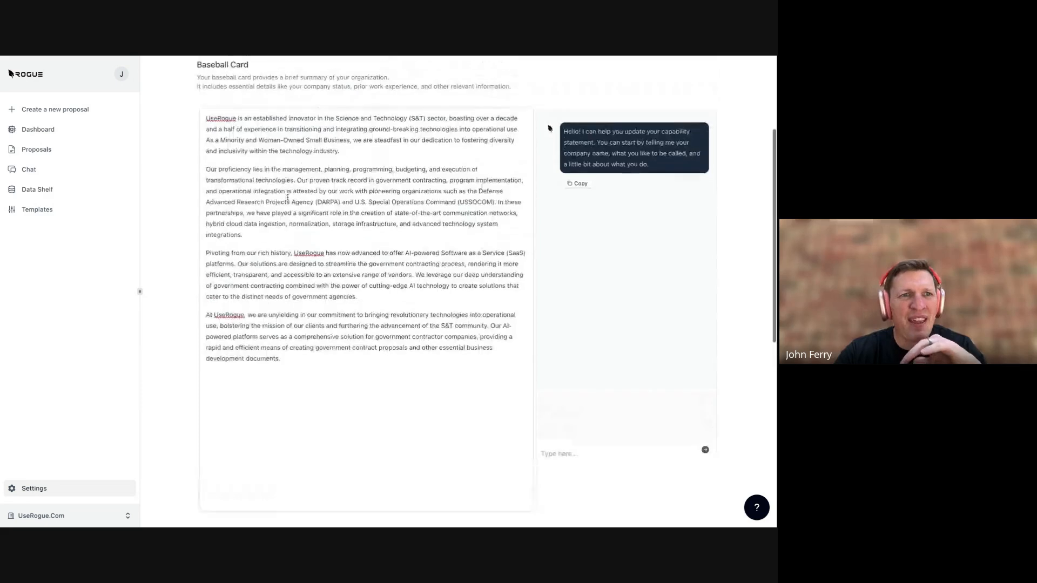
pyautogui.click(23, 189)
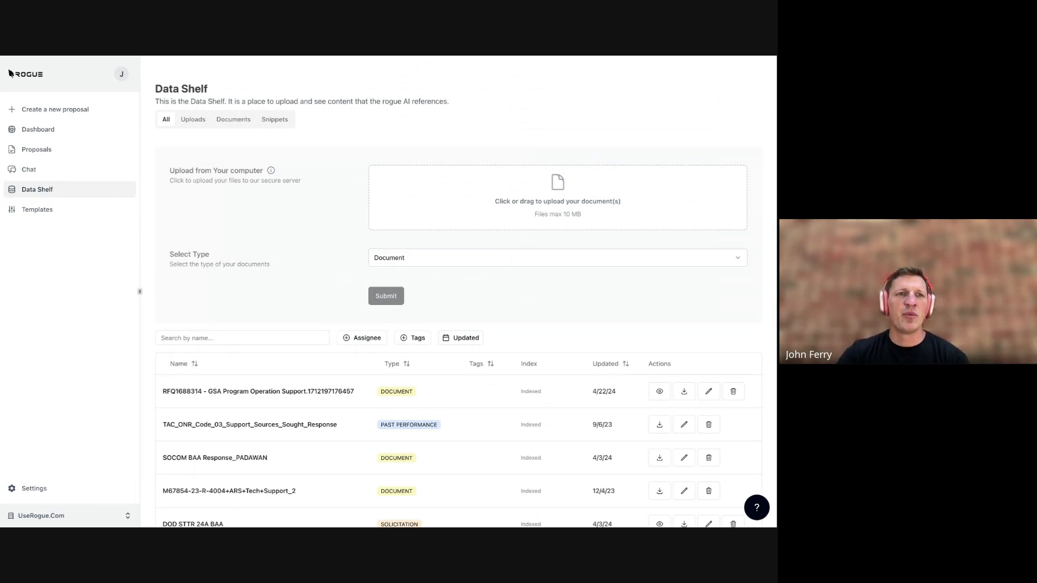
# - Open the NEW SBIR proposal from the list of proposals
pyautogui.click(36, 149)
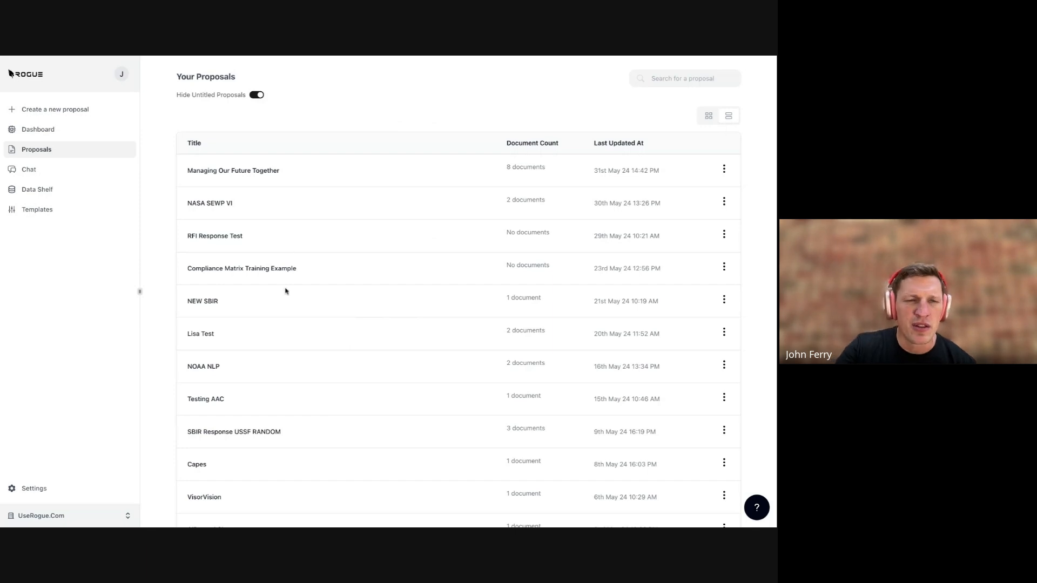
pyautogui.scroll(-2, 285, 290)
pyautogui.click(198, 232)
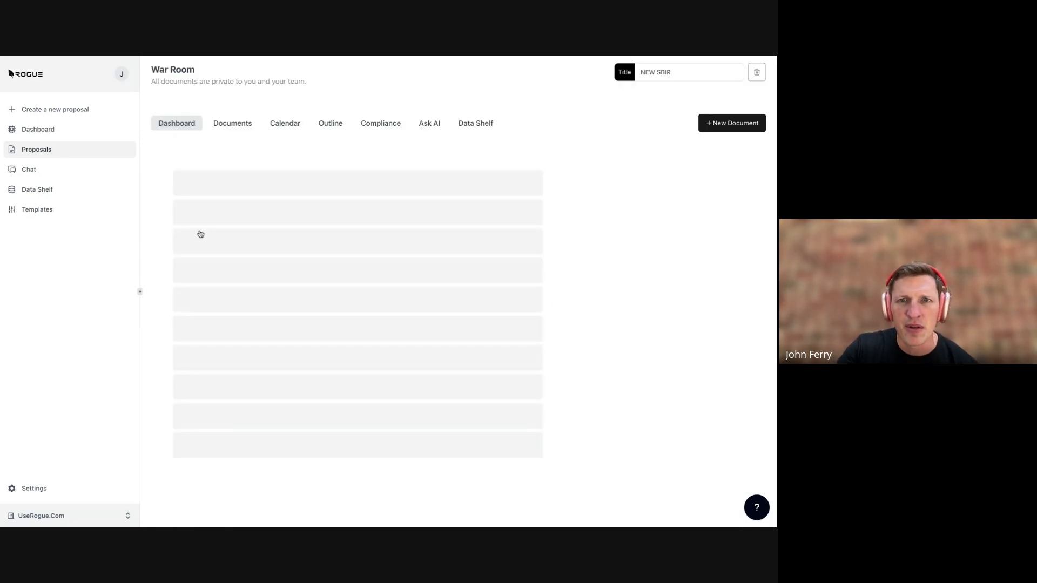
# - Examine the upload options and reference files in the NEW SBIR war room's own Data Shelf
pyautogui.click(463, 125)
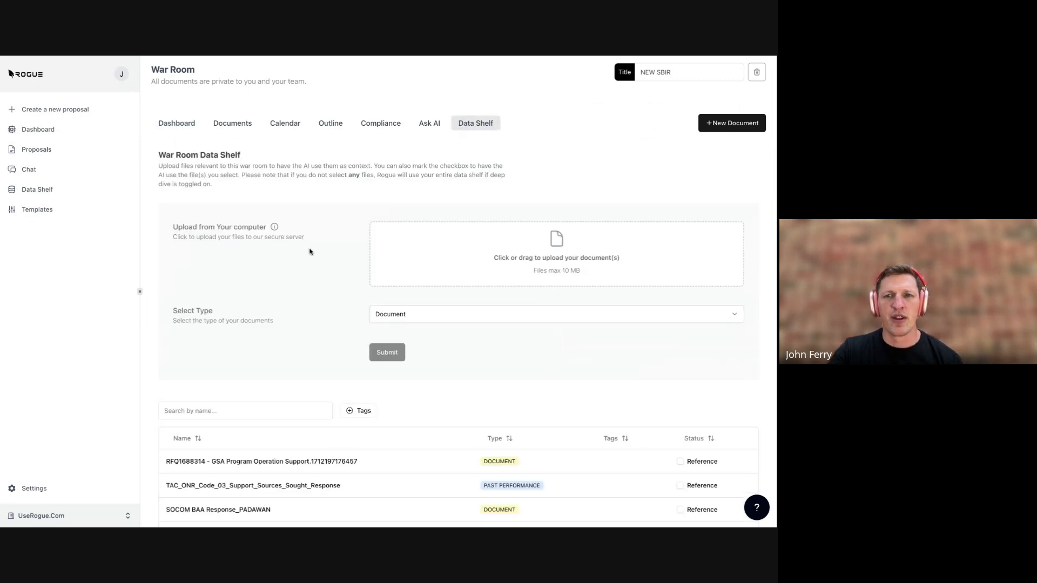
pyautogui.scroll(-5, 309, 251)
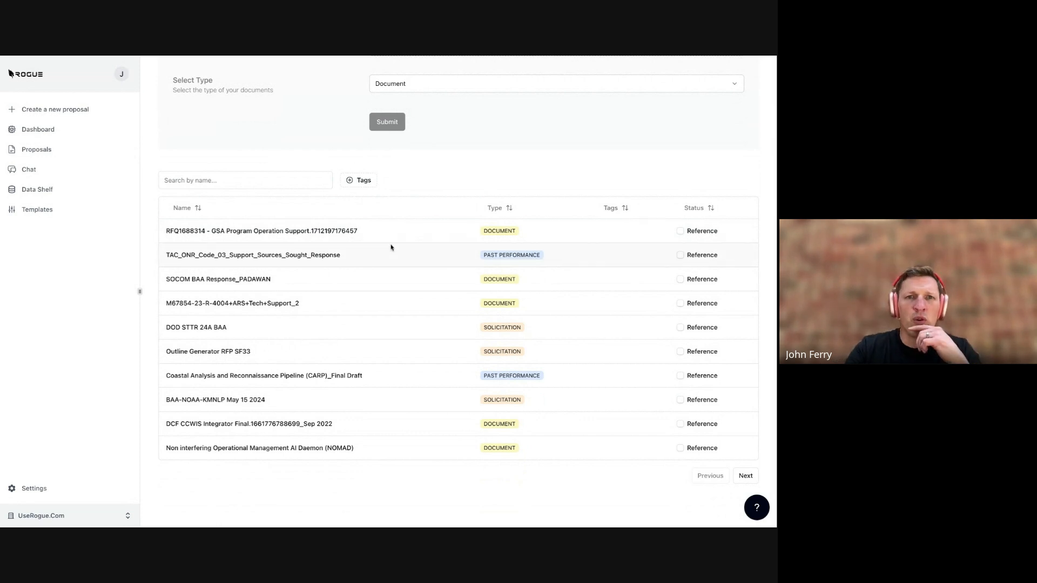
pyautogui.scroll(5, 391, 247)
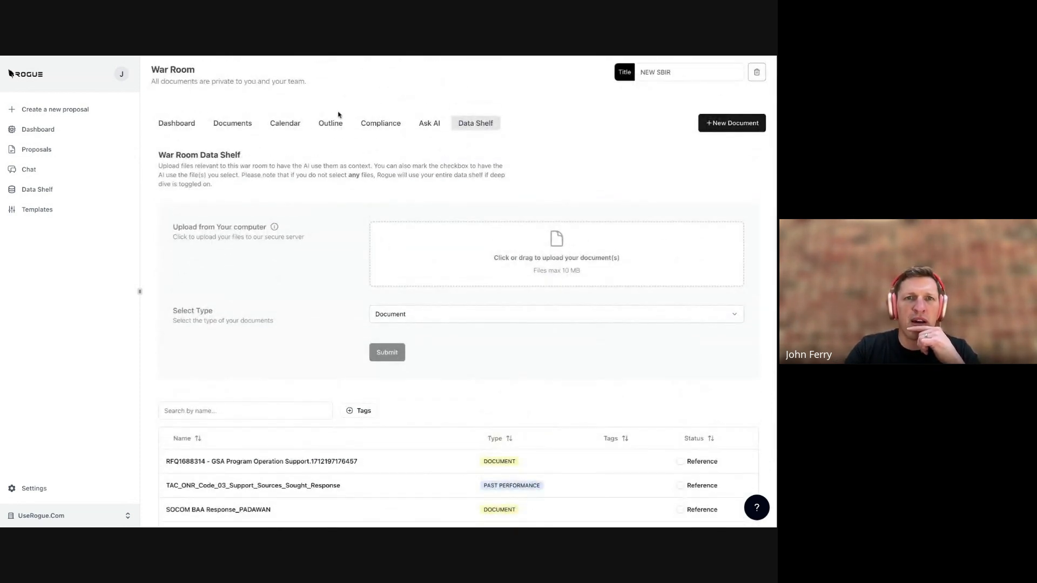
# - Examine the war room's Compliance page for choosing solicitation documents, and view its Outline page
pyautogui.click(373, 124)
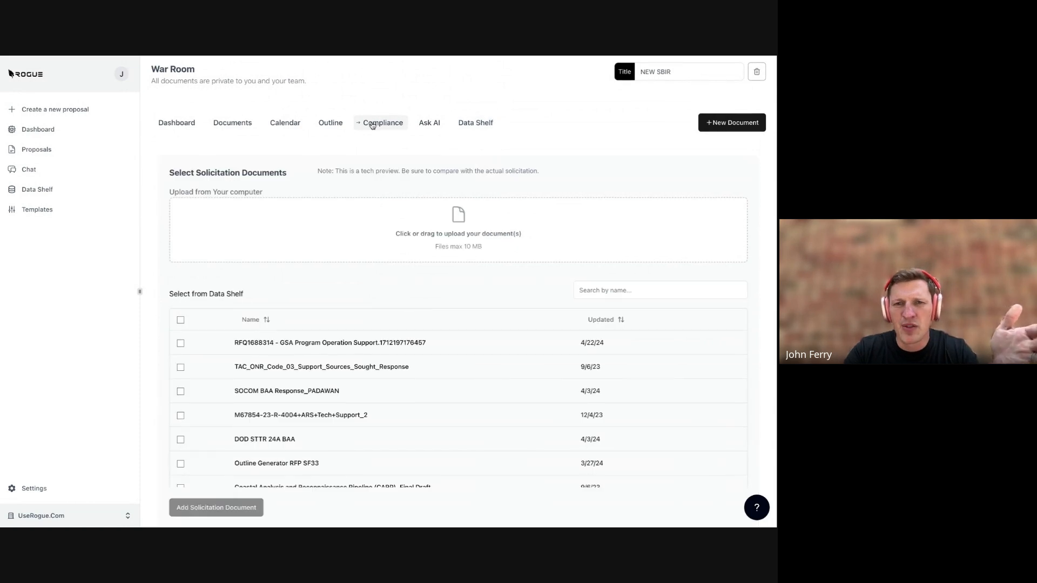
pyautogui.scroll(-1, 373, 124)
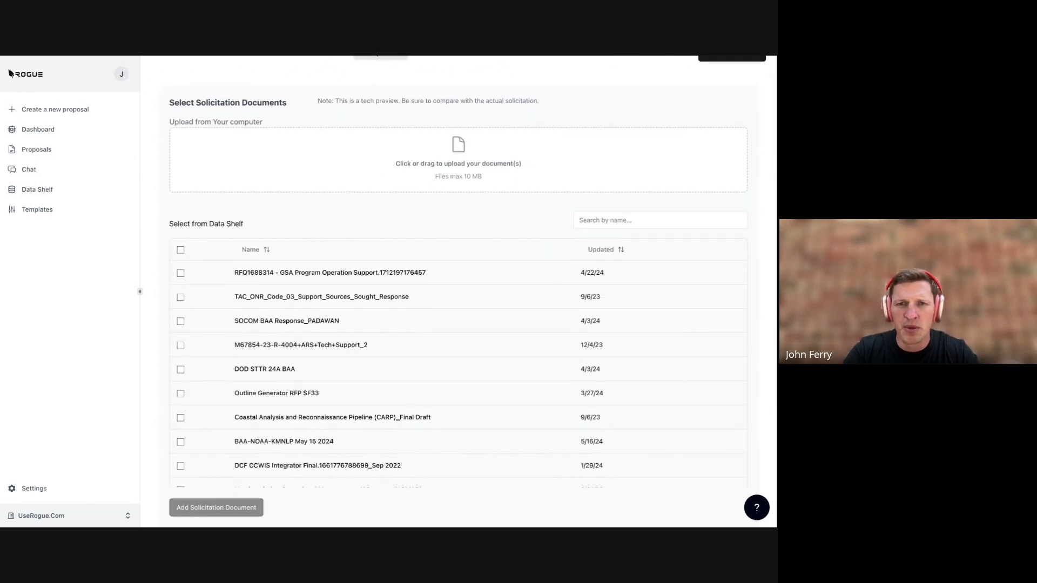
pyautogui.scroll(-1, 472, 271)
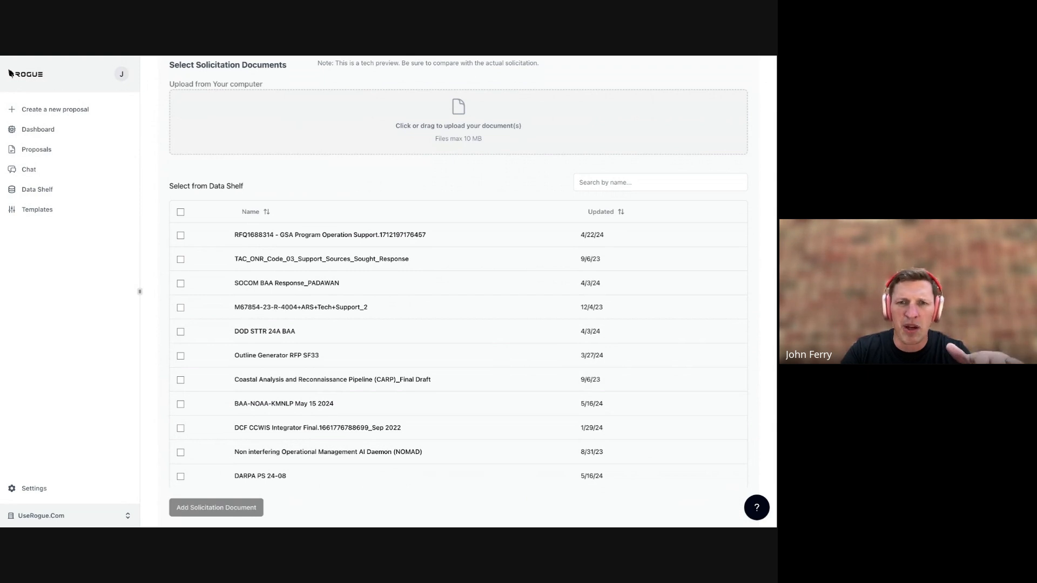
pyautogui.scroll(5, 458, 270)
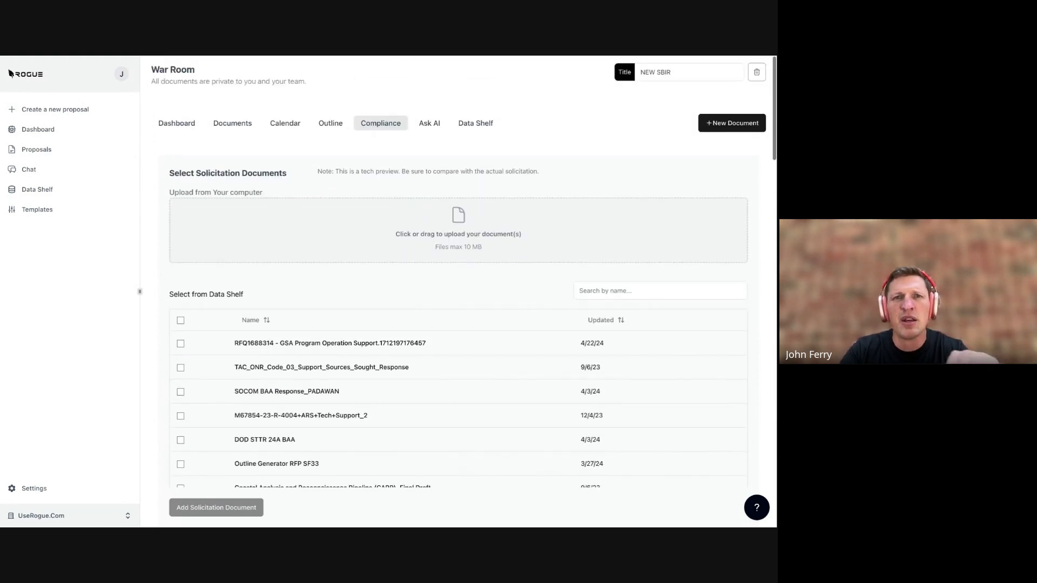
pyautogui.click(324, 123)
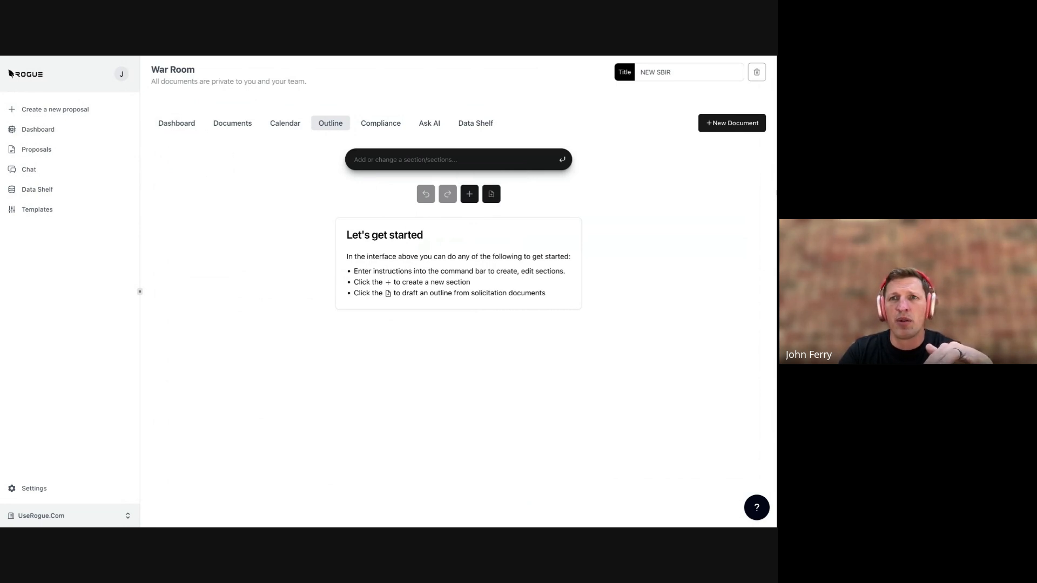
# - Start a new first-draft document in the war room and title it "Draft SBIR"
pyautogui.click(727, 122)
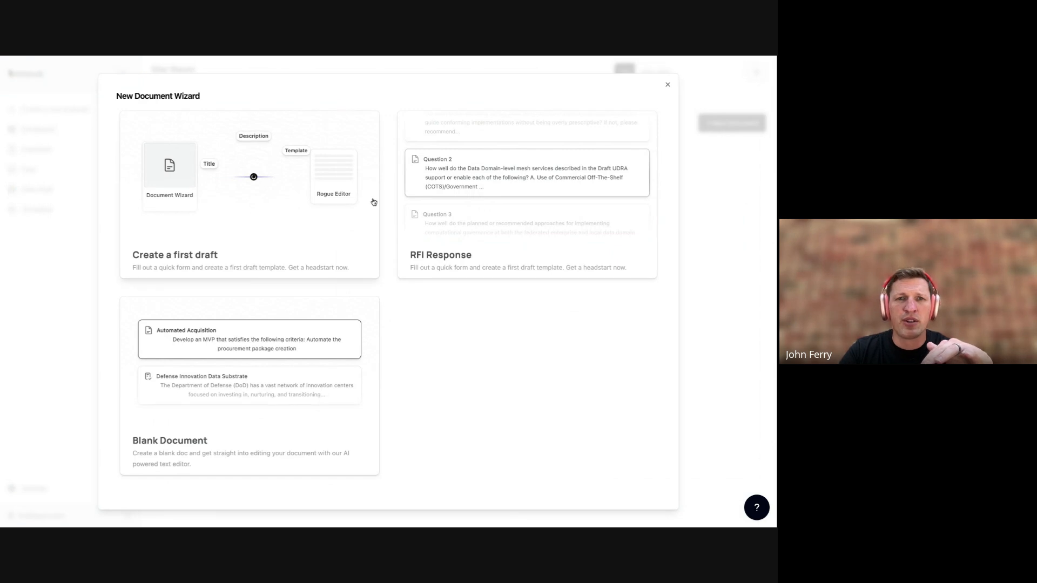
pyautogui.click(267, 213)
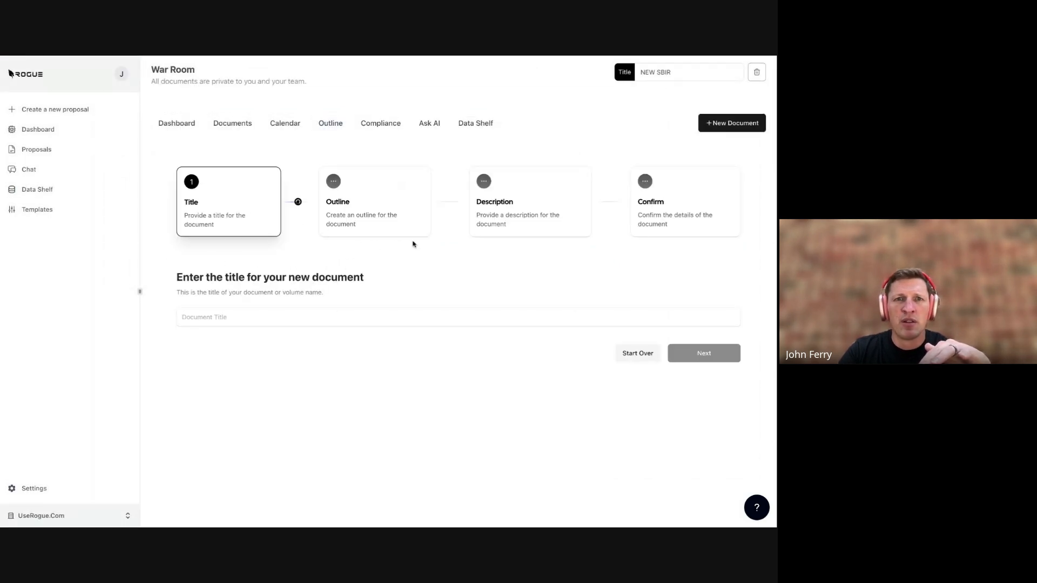
pyautogui.click(232, 318)
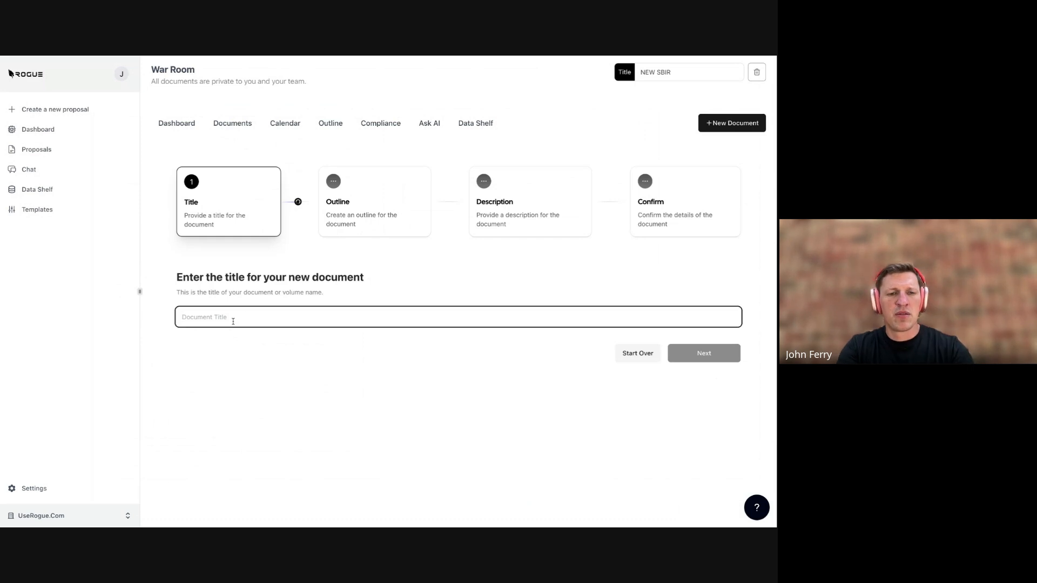
pyautogui.write('Draft SBIR')
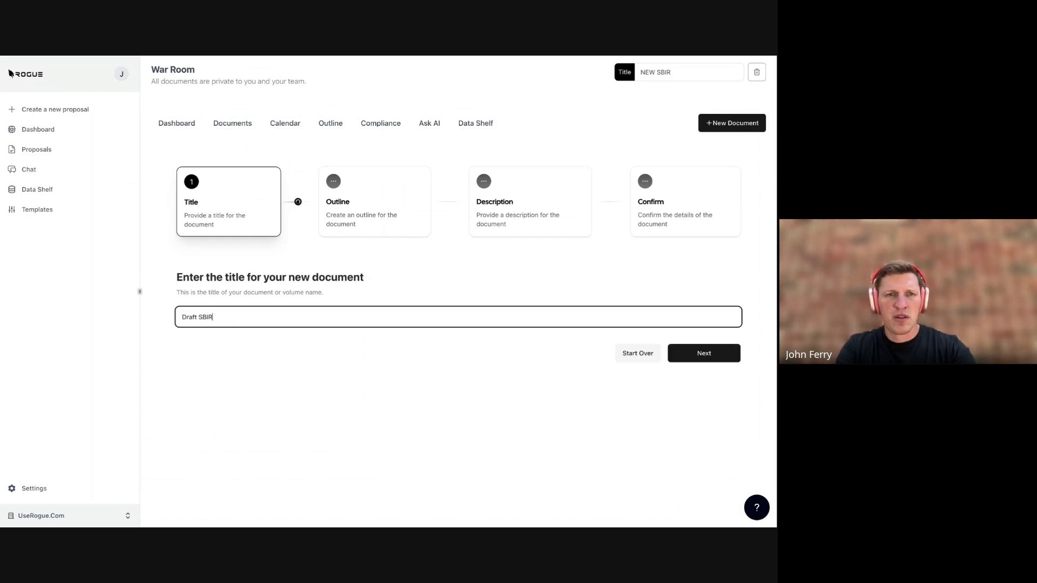
pyautogui.click(704, 354)
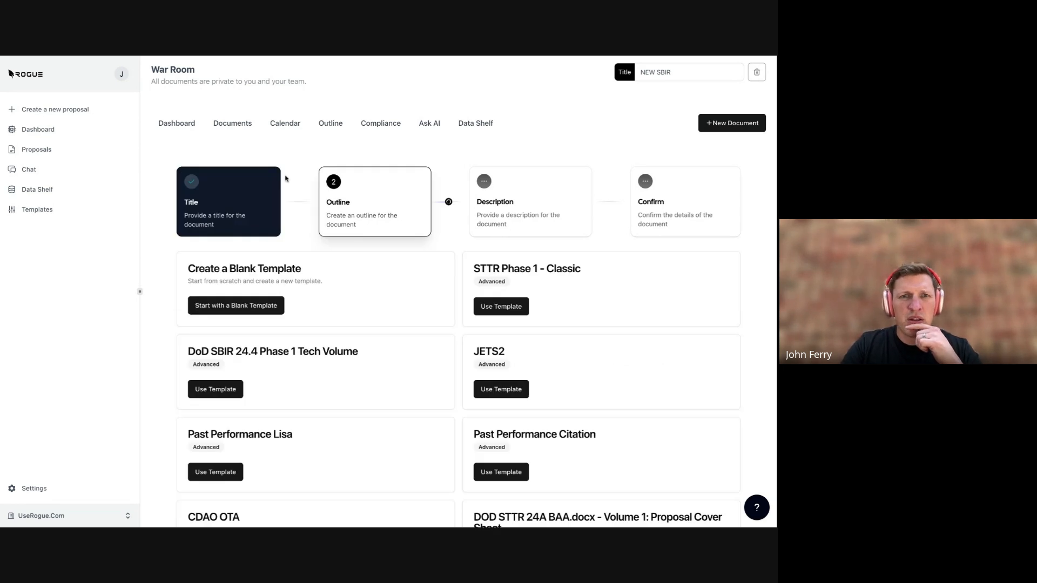
# - Apply the DoD SBIR 24.4 Phase 1 Tech Volume (Forked) template as the outline of the new document
pyautogui.scroll(-1, 351, 261)
pyautogui.scroll(-7, 352, 261)
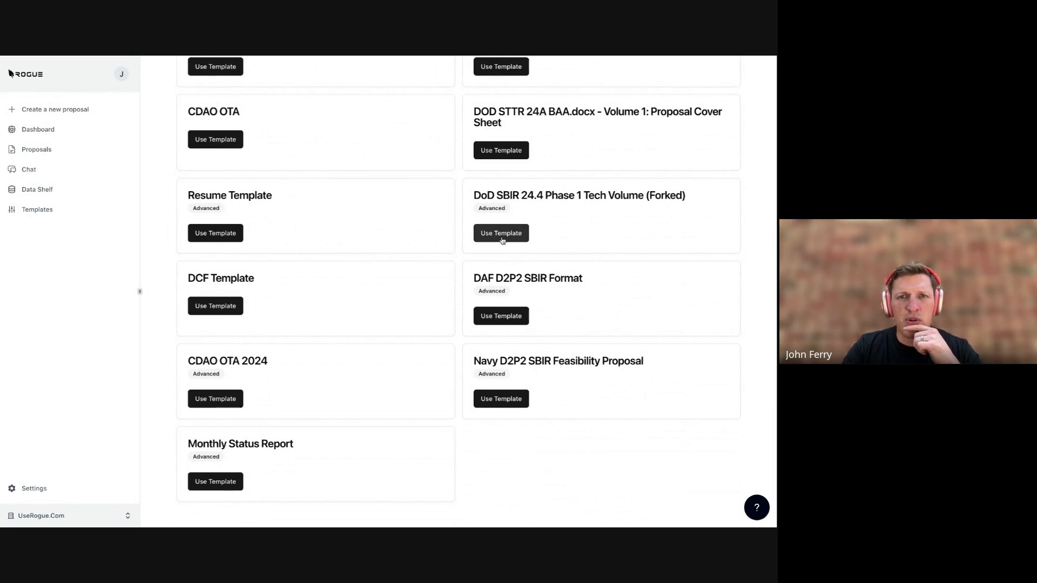
pyautogui.click(503, 236)
pyautogui.scroll(3, 327, 146)
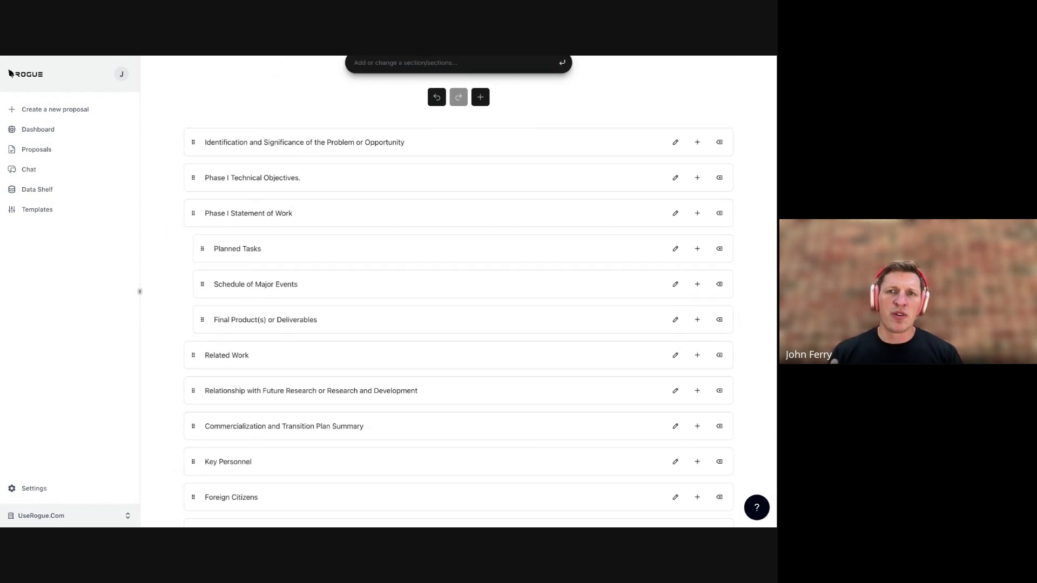
# - Open the Planned Tasks section for editing and examine its instructions, section length and the remaining outline sections
pyautogui.click(675, 249)
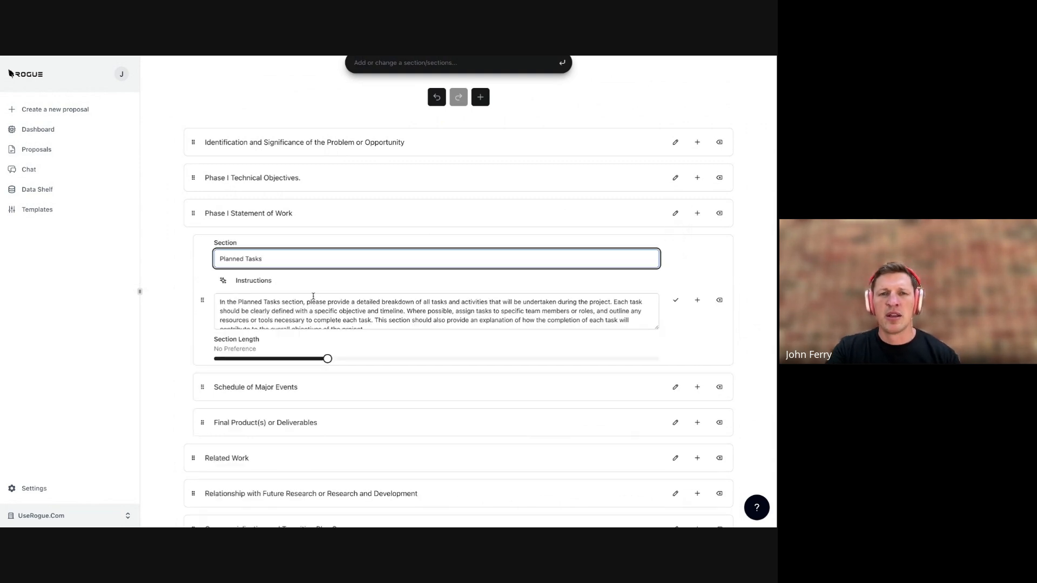
pyautogui.scroll(-1, 313, 297)
pyautogui.scroll(-1, 342, 255)
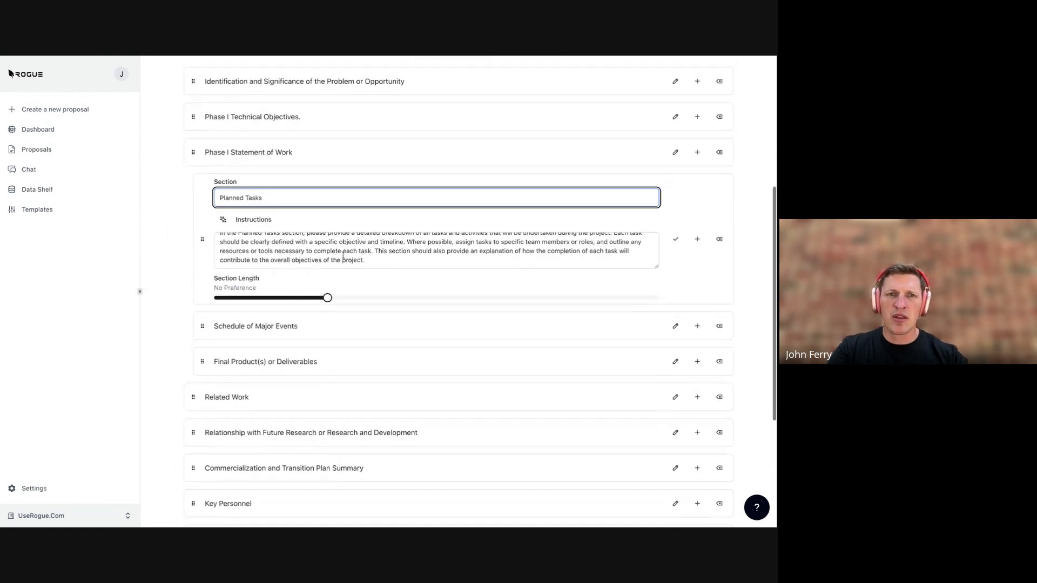
pyautogui.scroll(-1, 342, 254)
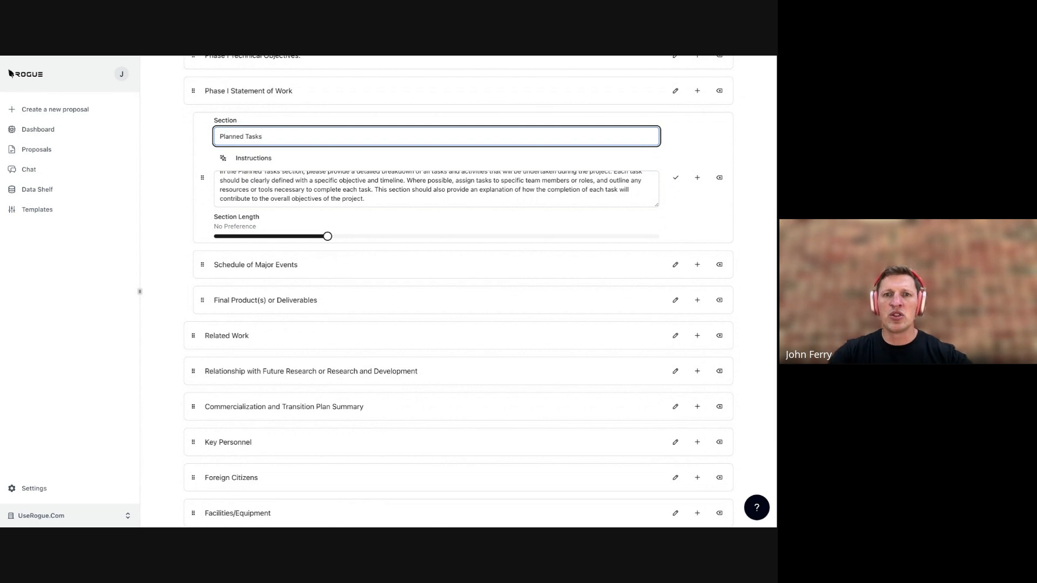
pyautogui.scroll(-3, 458, 292)
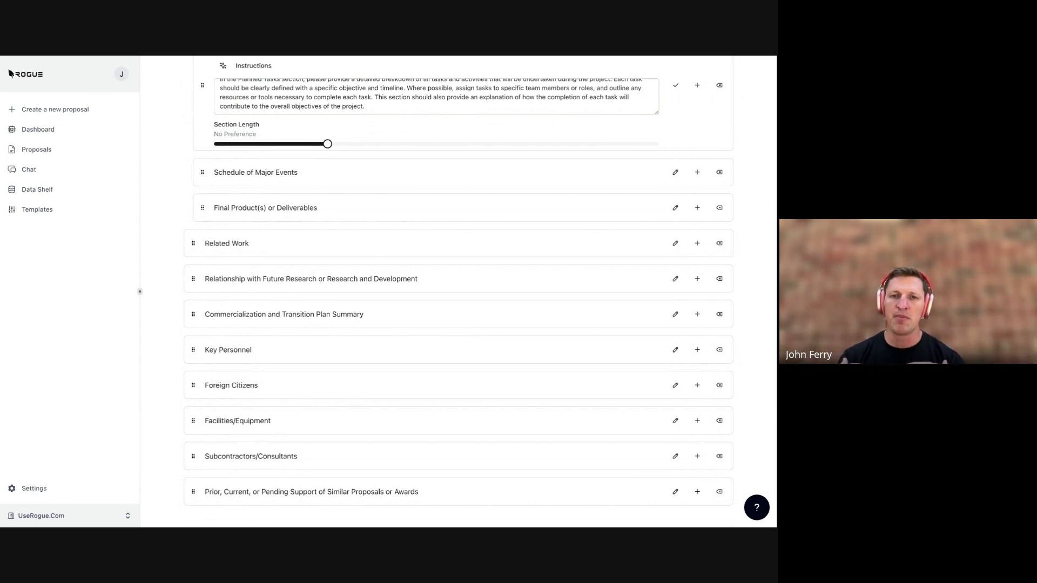
pyautogui.scroll(8, 270, 119)
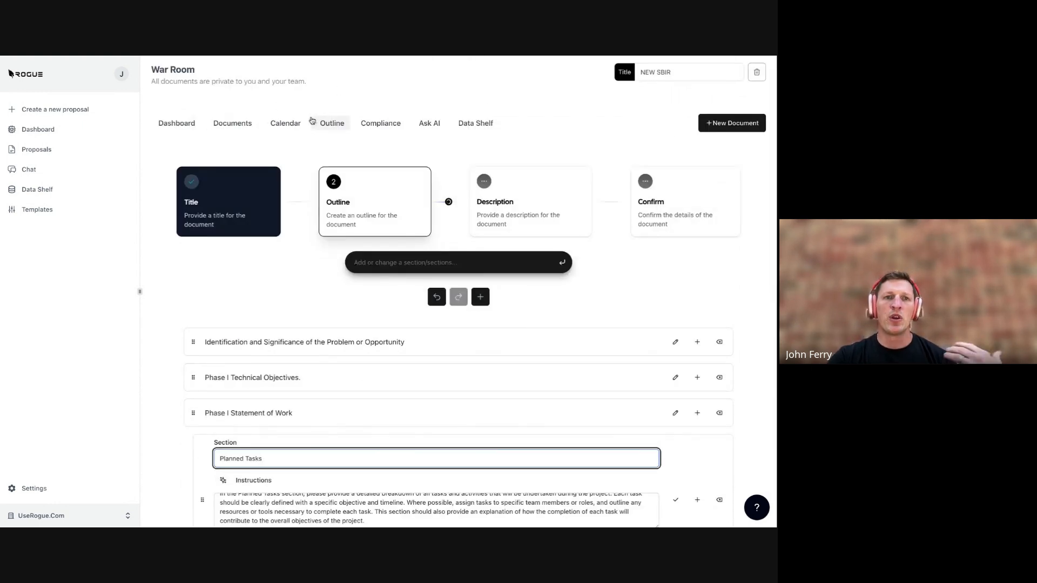
# - Open the war room's existing document on the identification and significance of the problem or opportunity
pyautogui.click(225, 128)
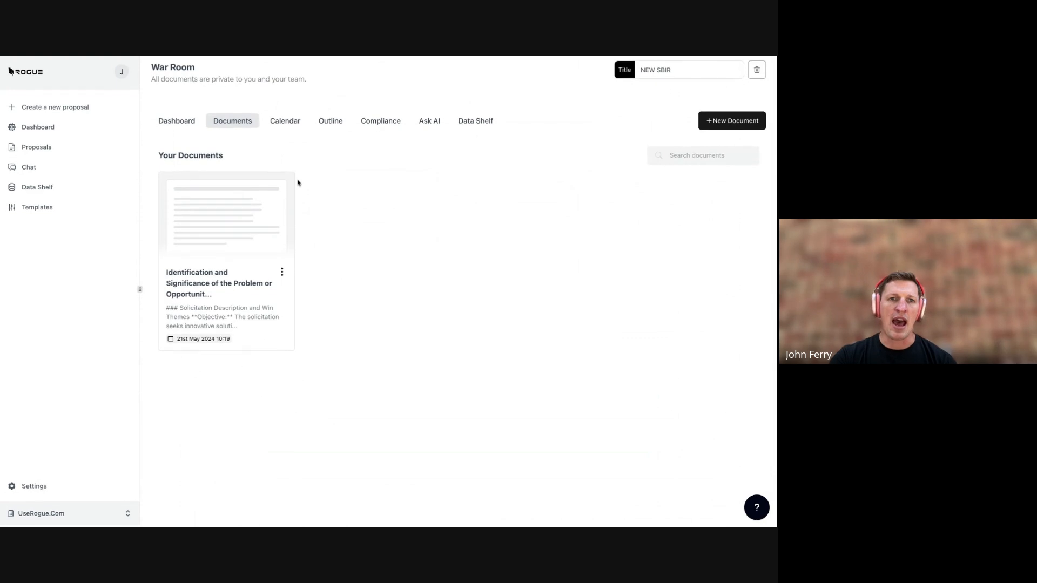
pyautogui.click(196, 298)
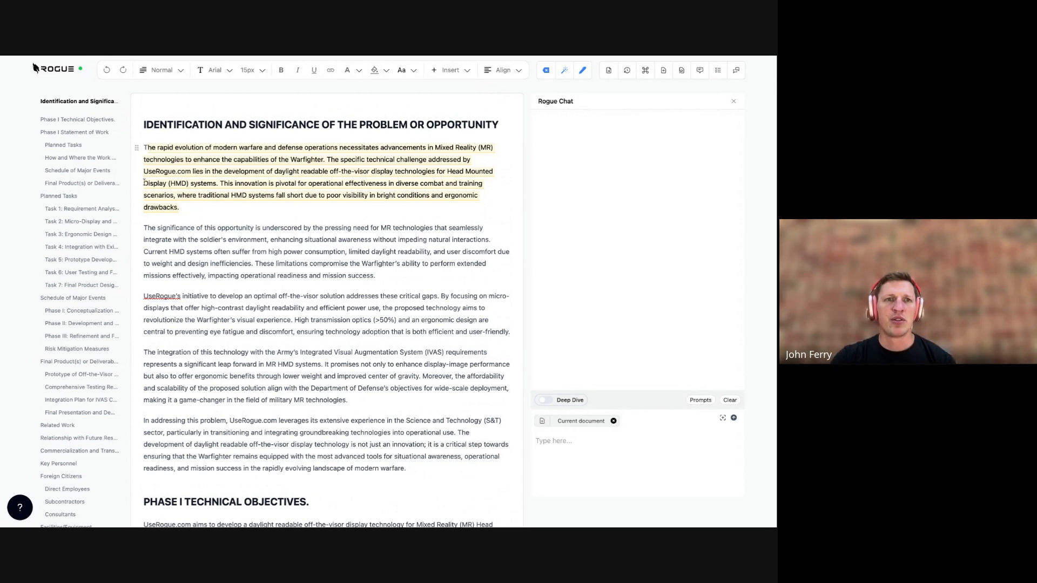
# - Reply to the existing comment on the document's first paragraph, saying that a named colleague needs to improve this section
pyautogui.moveTo(149, 146); pyautogui.dragTo(369, 457)
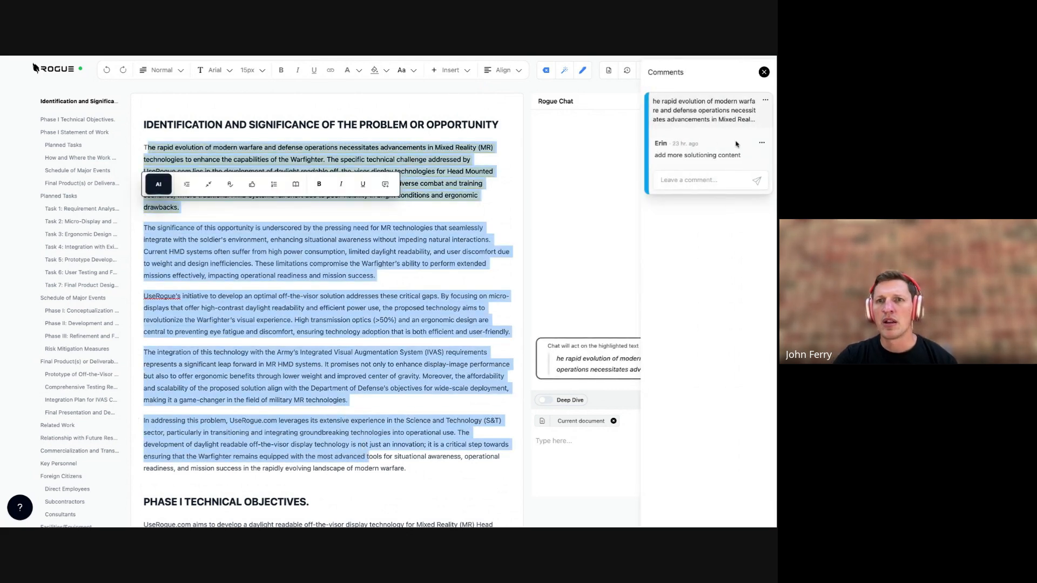
pyautogui.click(702, 178)
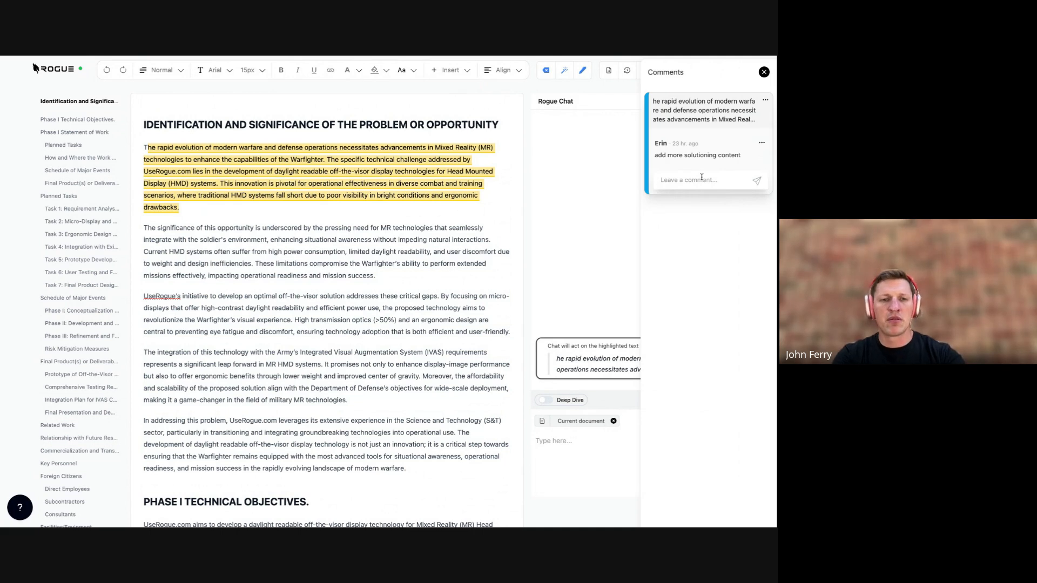
pyautogui.write('We need Jim to')
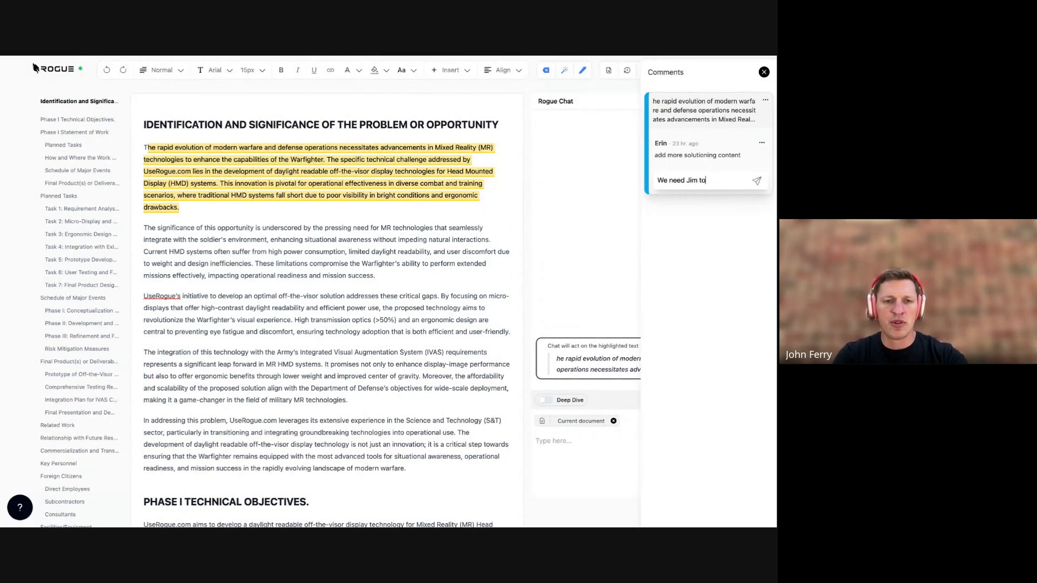
pyautogui.write(' im')
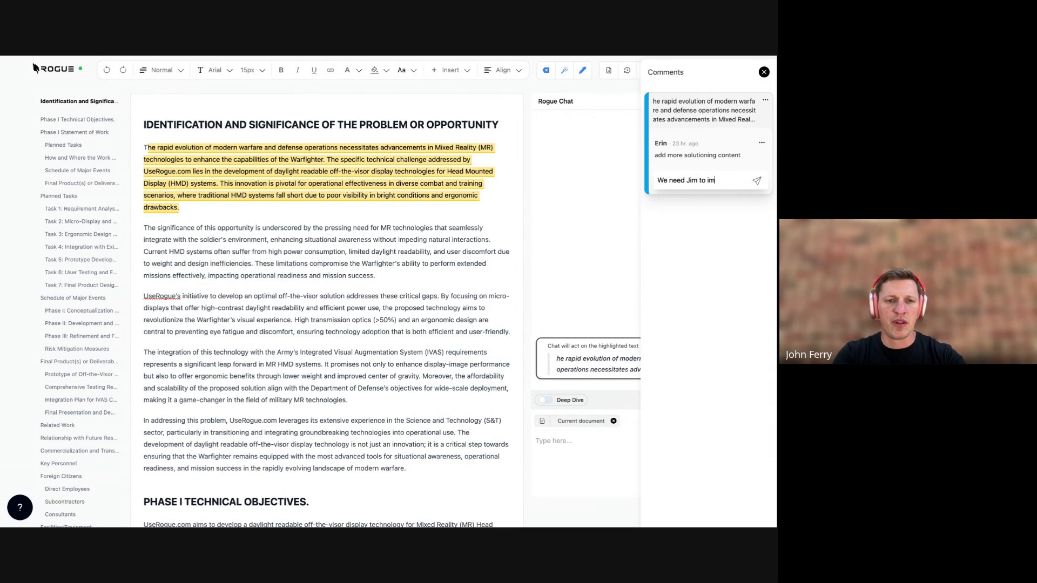
pyautogui.write('prove this seciton')
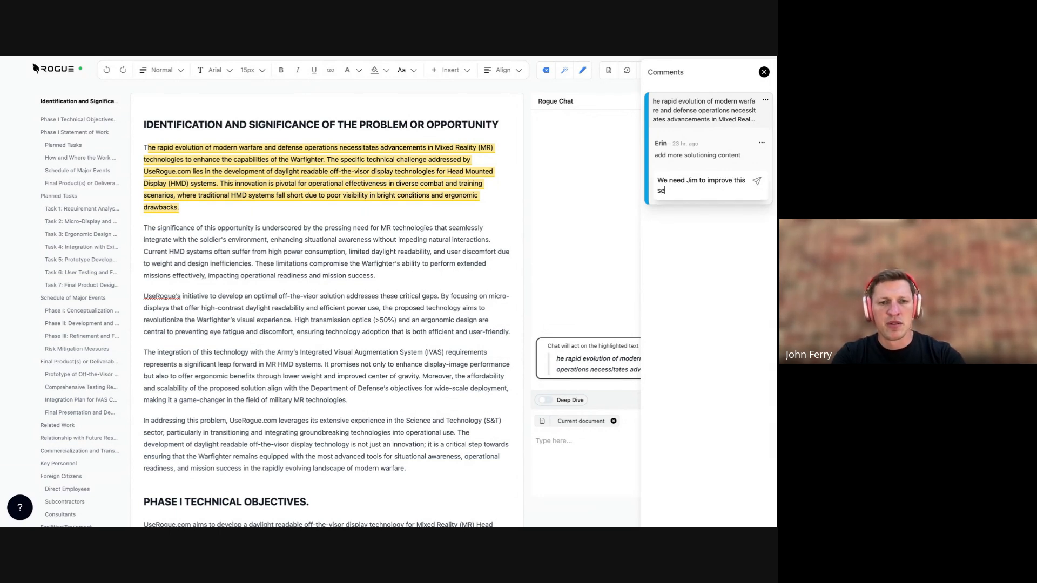
pyautogui.click(757, 182)
# - Create a task from the new reply comment, keeping its title and description, assign it to a team member and save it
pyautogui.click(761, 177)
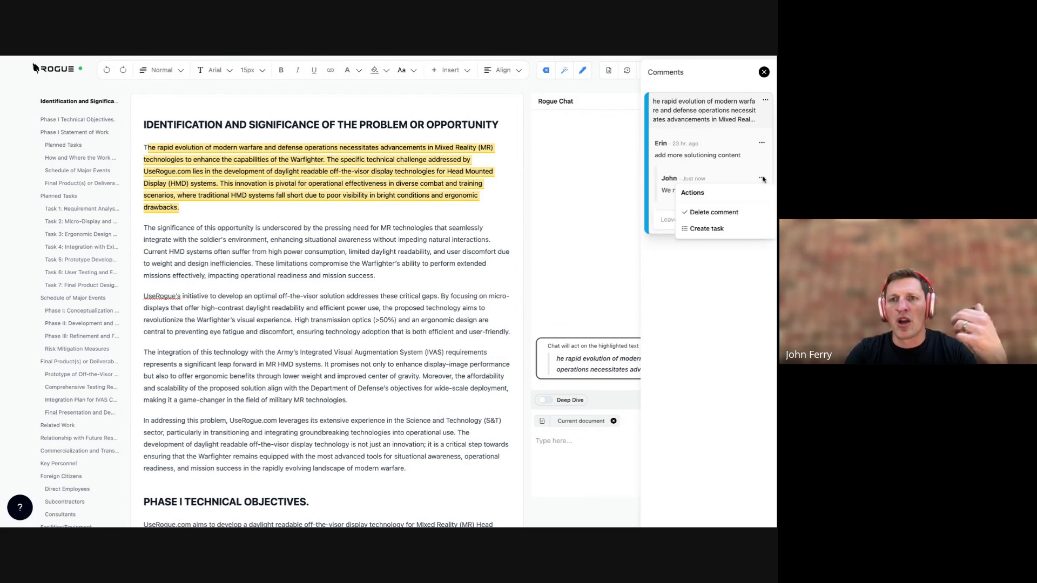
pyautogui.click(707, 229)
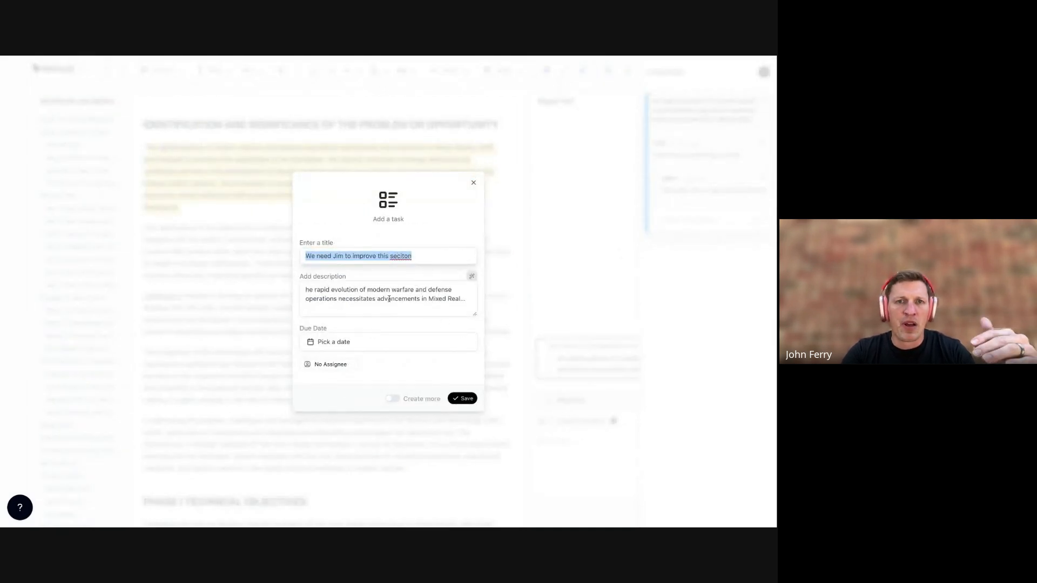
pyautogui.click(430, 333)
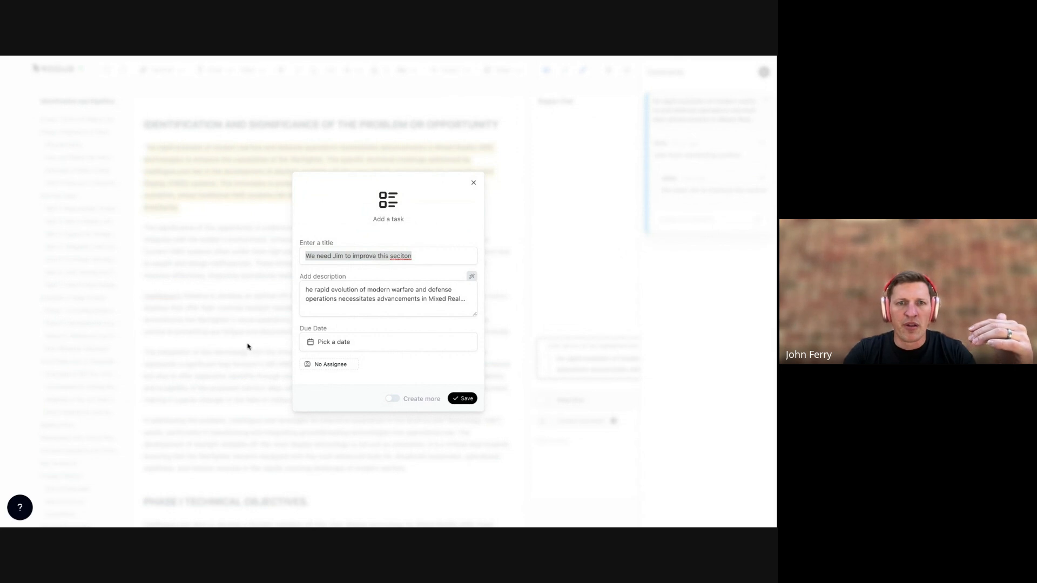
pyautogui.click(326, 364)
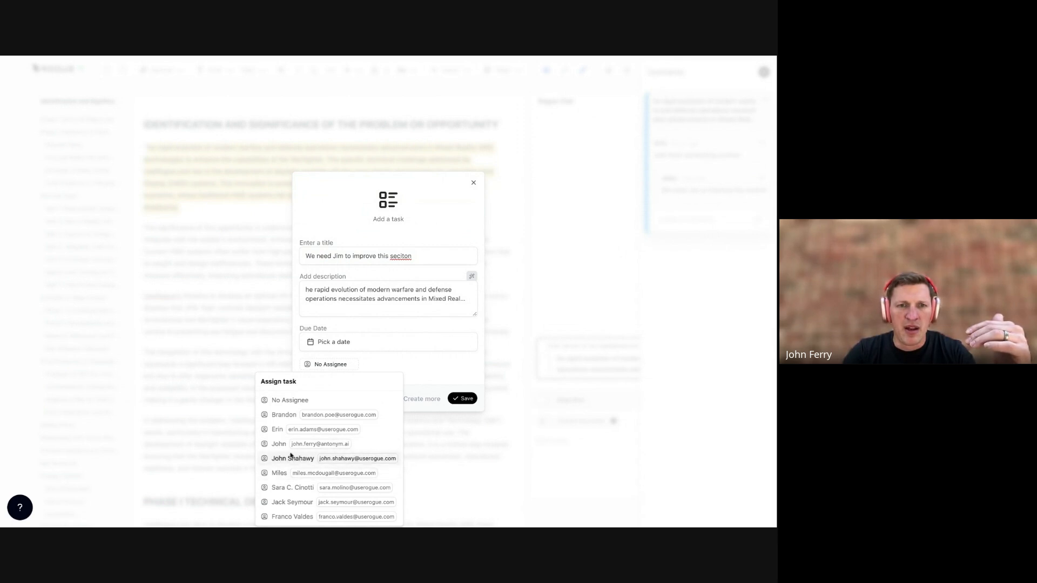
pyautogui.click(279, 504)
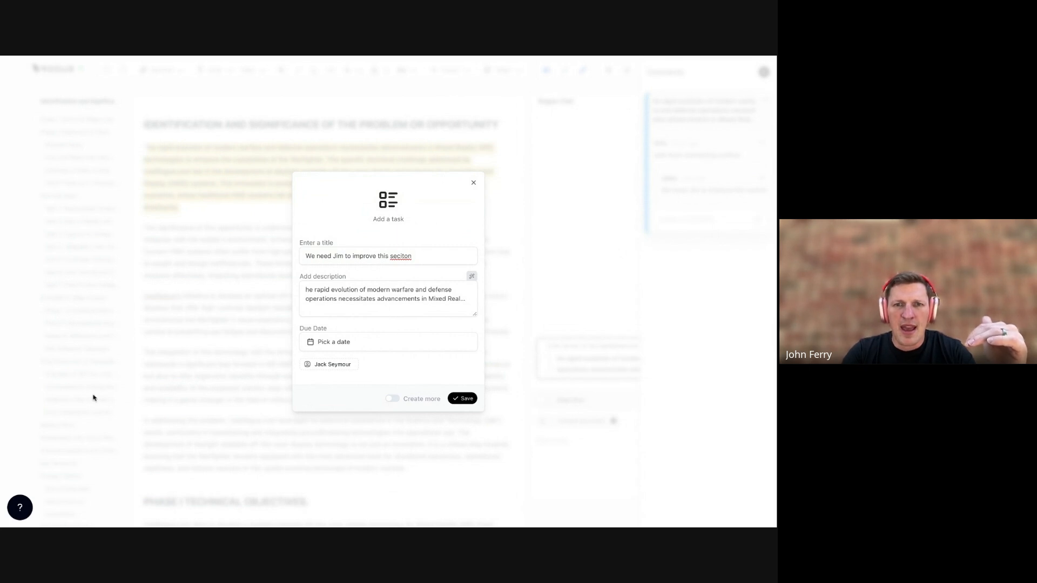
pyautogui.click(463, 400)
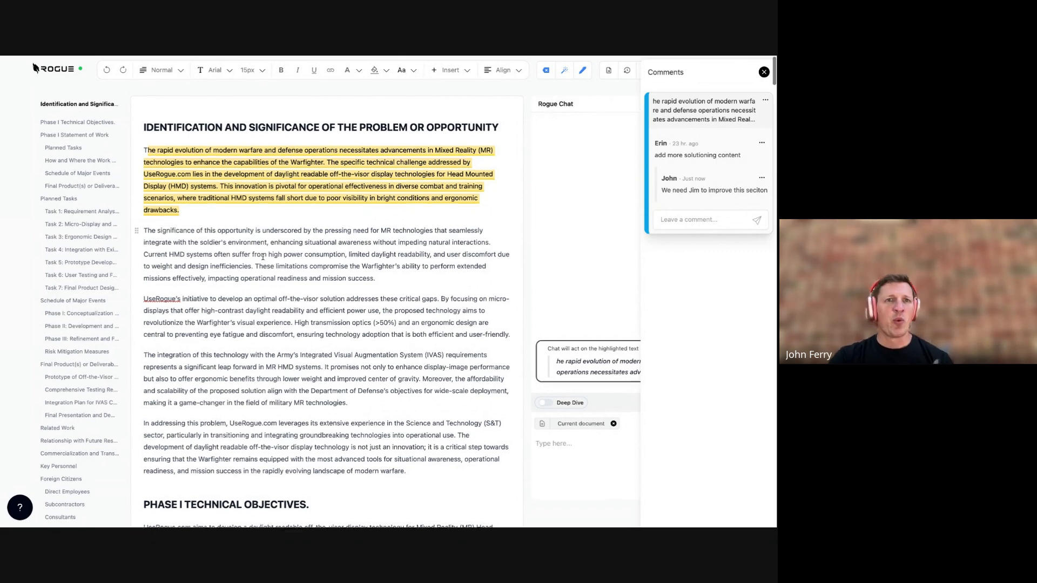
# - Leave the document and open the NEW SBIR war room from the list of proposals
pyautogui.scroll(1, 162, 151)
pyautogui.click(48, 69)
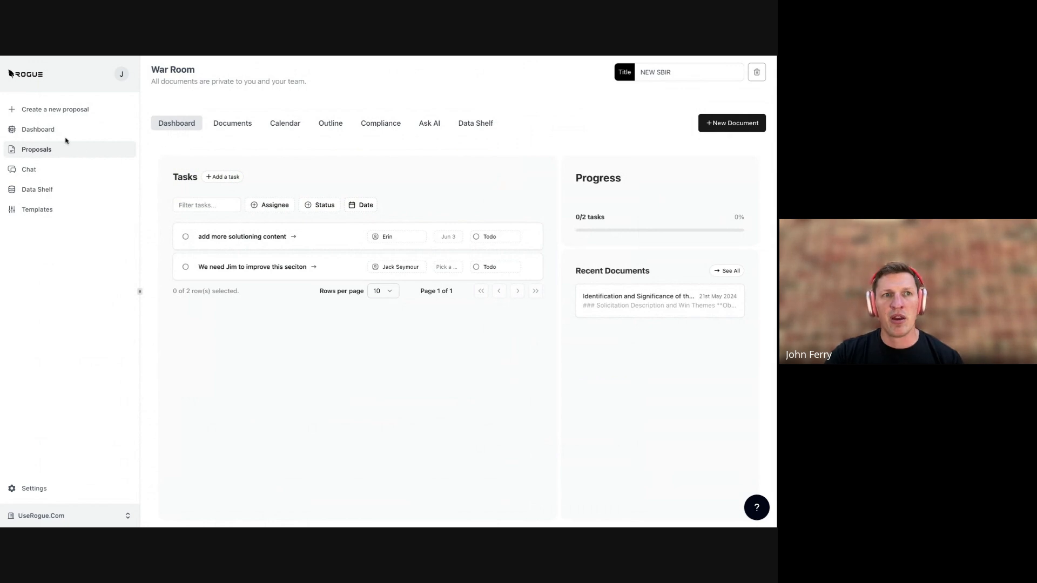
pyautogui.click(55, 154)
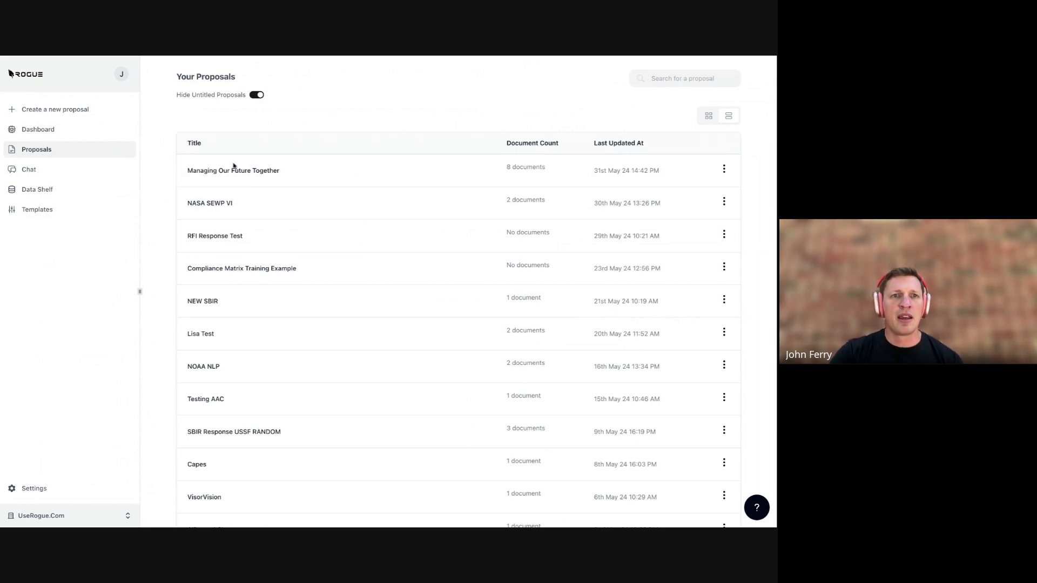
pyautogui.click(204, 303)
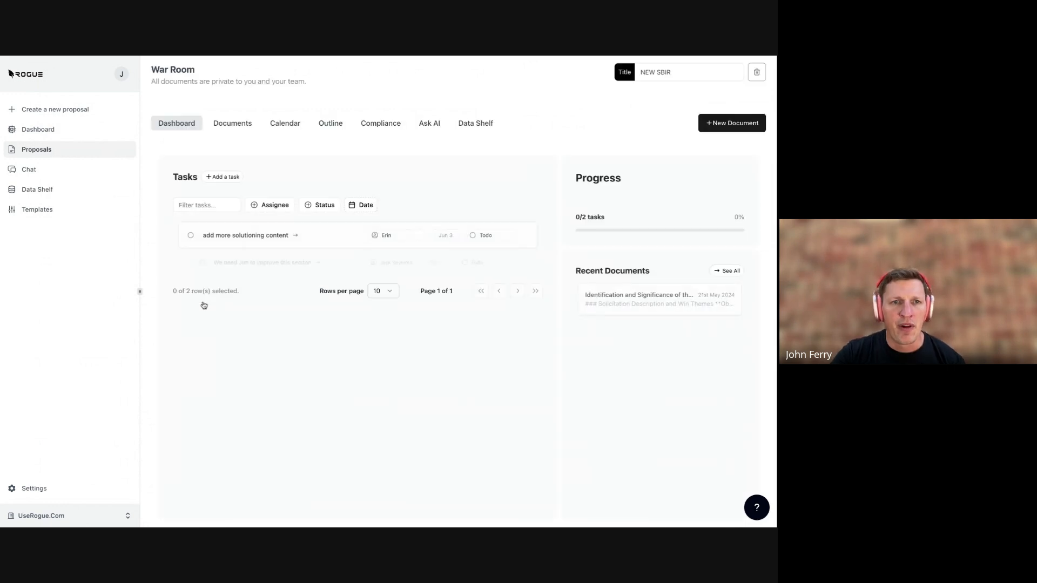
# - Filter the war room tasks by the new task's assignee and view that task's details
pyautogui.click(268, 209)
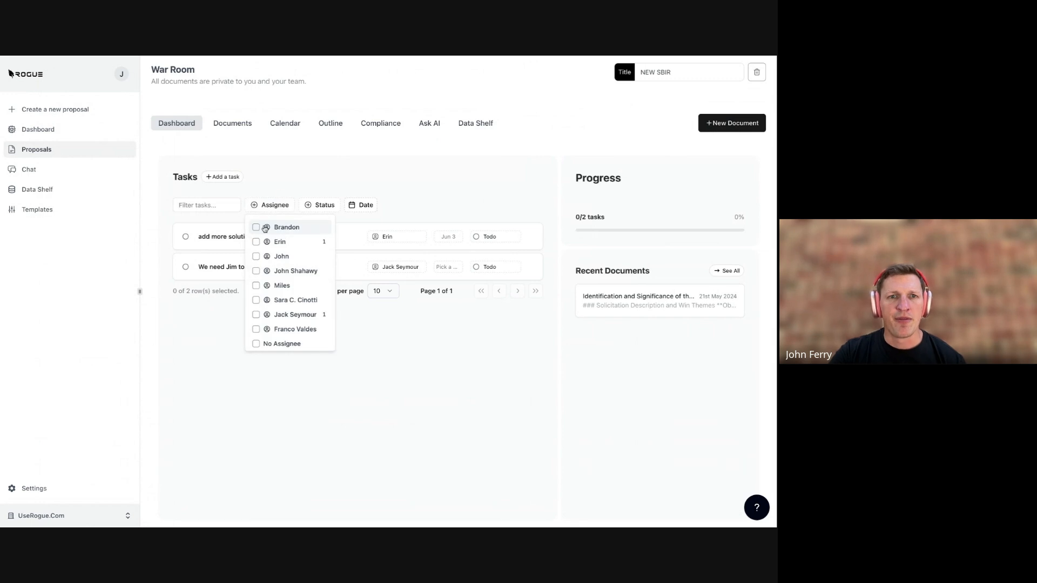
pyautogui.click(256, 315)
pyautogui.click(456, 340)
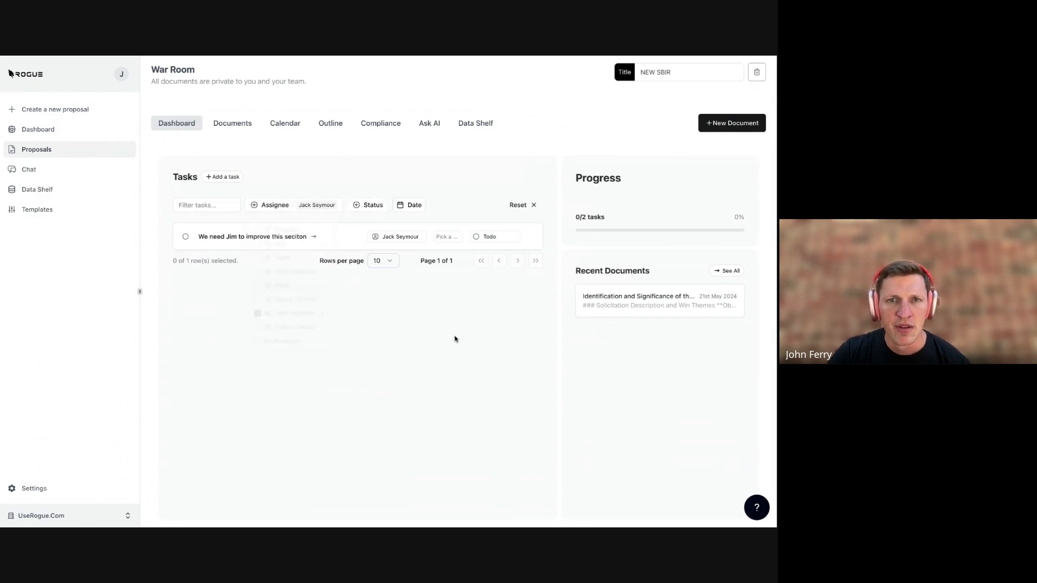
pyautogui.click(285, 240)
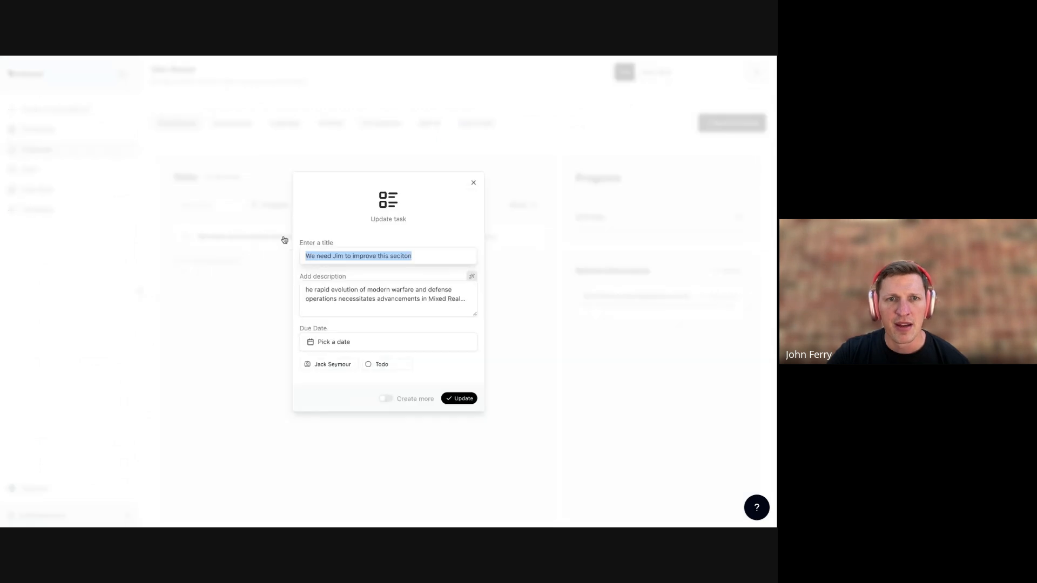
pyautogui.click(473, 184)
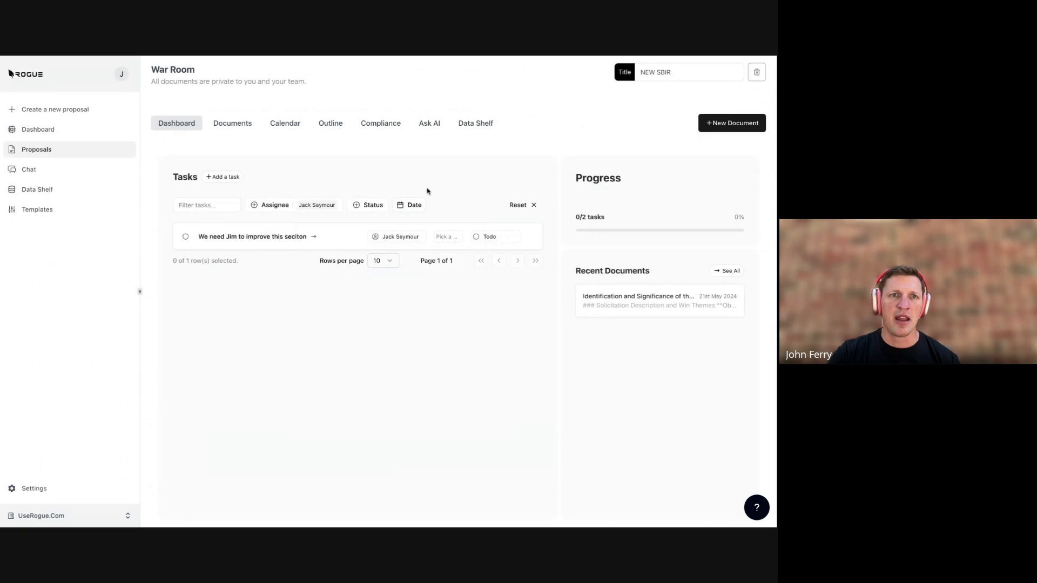
# - Reopen the war room's document on the significance of the problem and start a comment on the section's entire second paragraph
pyautogui.click(221, 124)
pyautogui.click(214, 295)
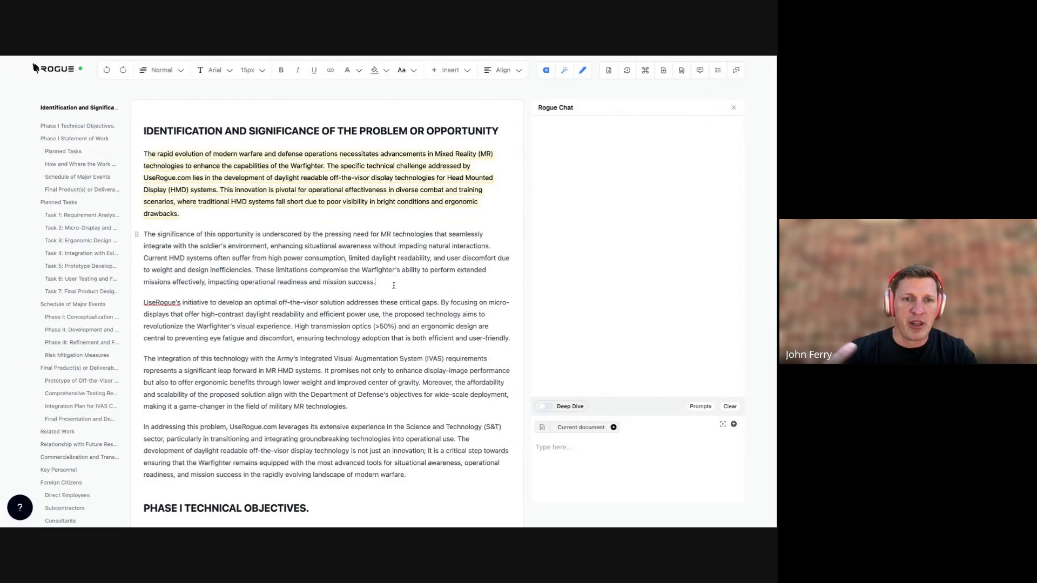
pyautogui.click(375, 282)
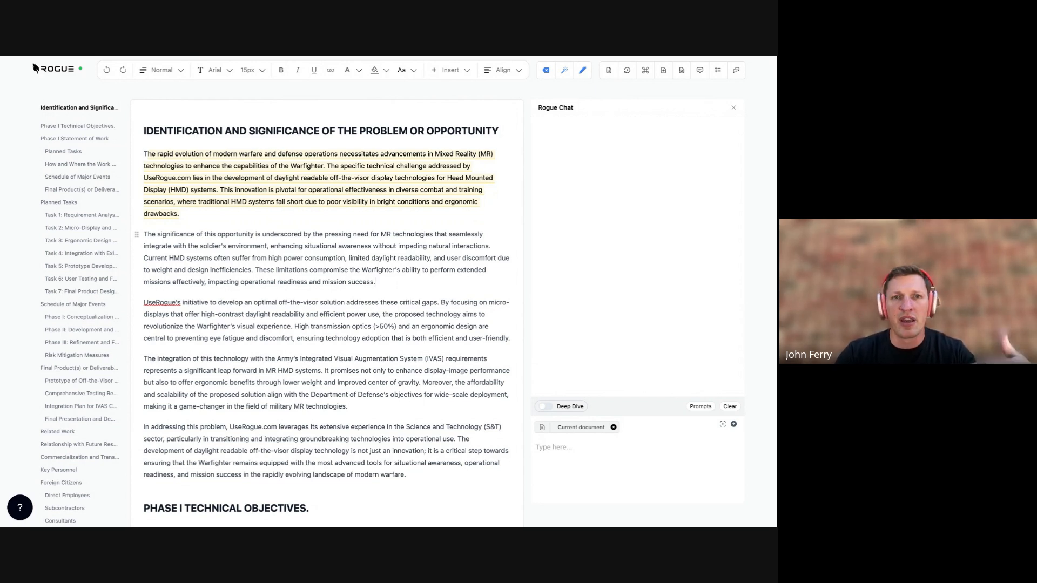
pyautogui.moveTo(380, 282); pyautogui.dragTo(143, 227)
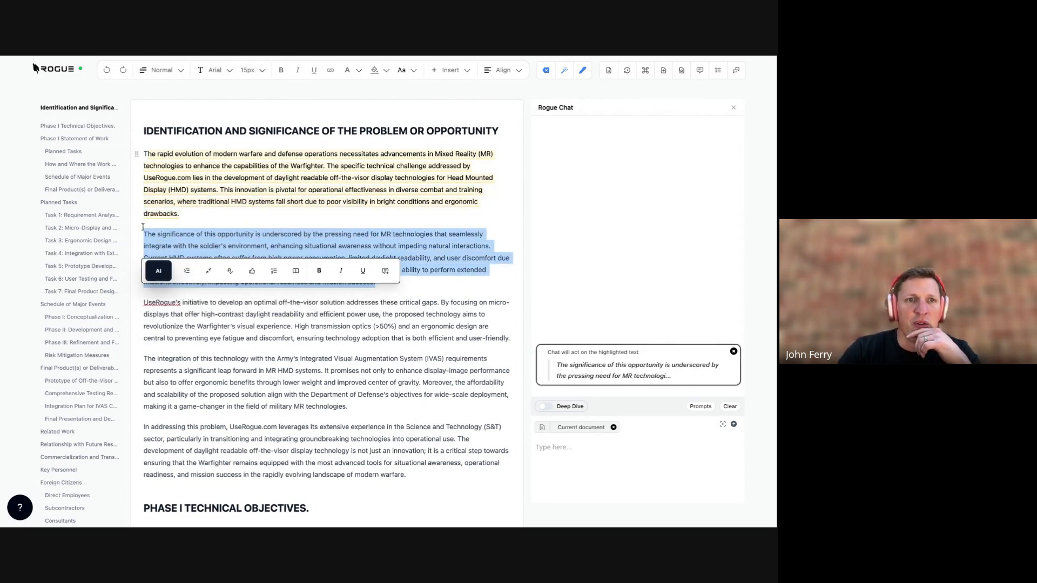
pyautogui.click(386, 272)
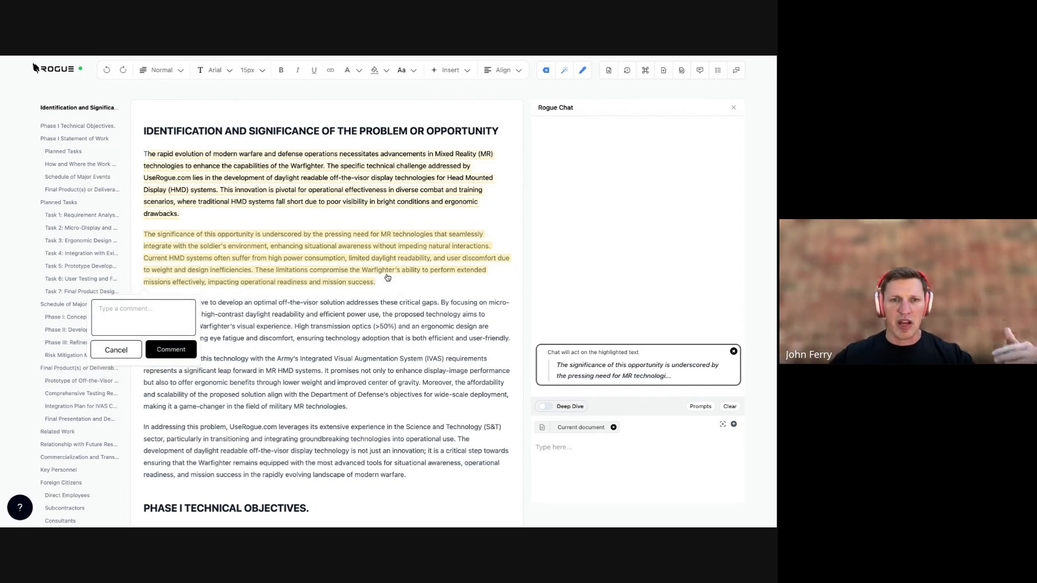